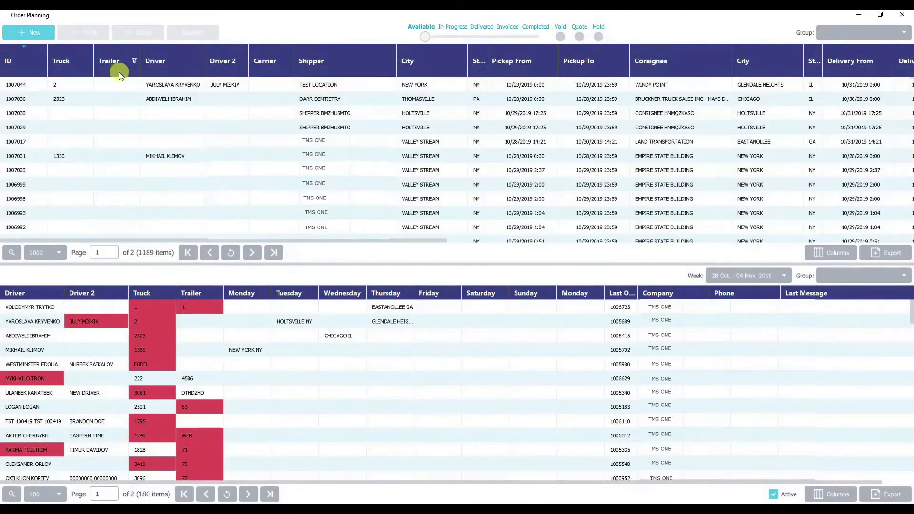
Open the available TEST LOCATION order and hide its Delivery Number, BOL Number, Seal Number and Commodity fields
click(111, 84)
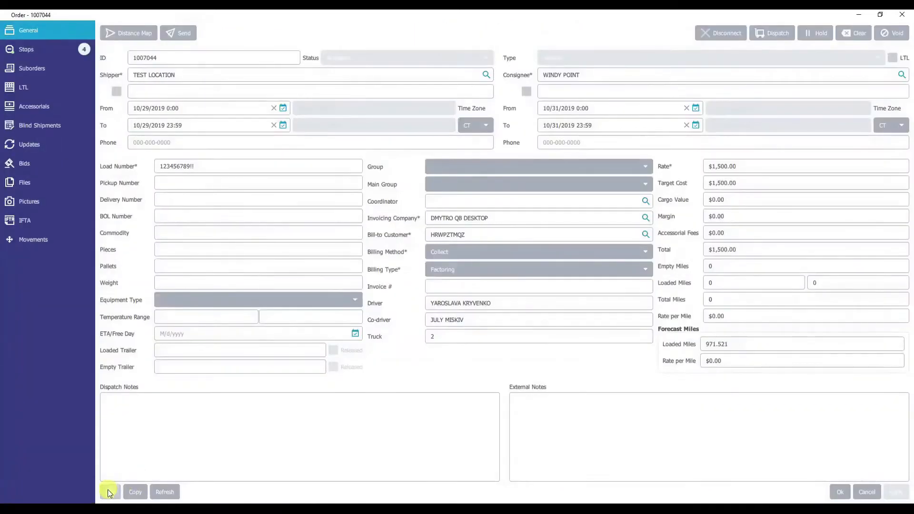
click(110, 492)
click(380, 262)
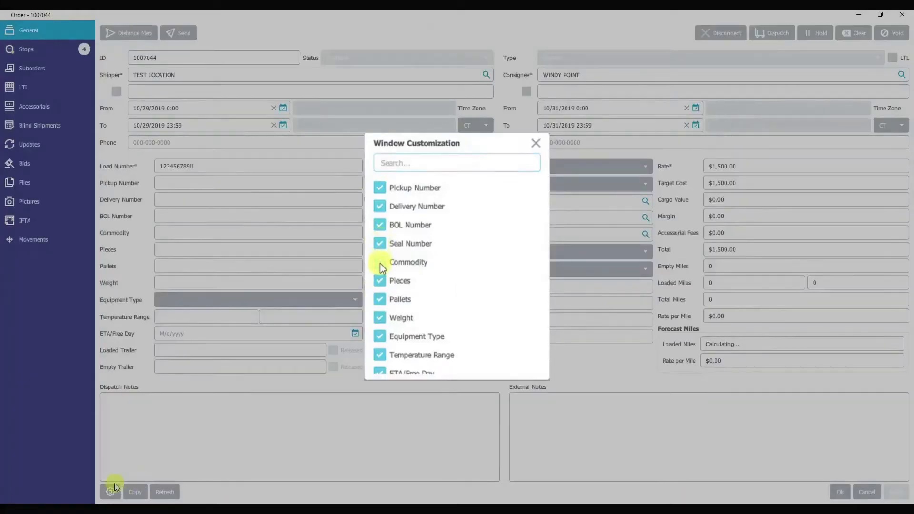
click(380, 244)
click(380, 207)
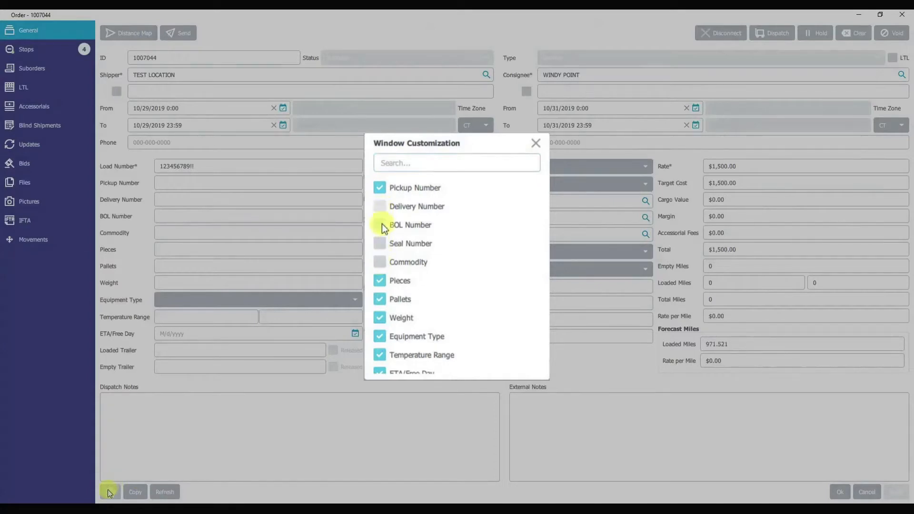
scroll(388, 283, down, 4)
click(381, 275)
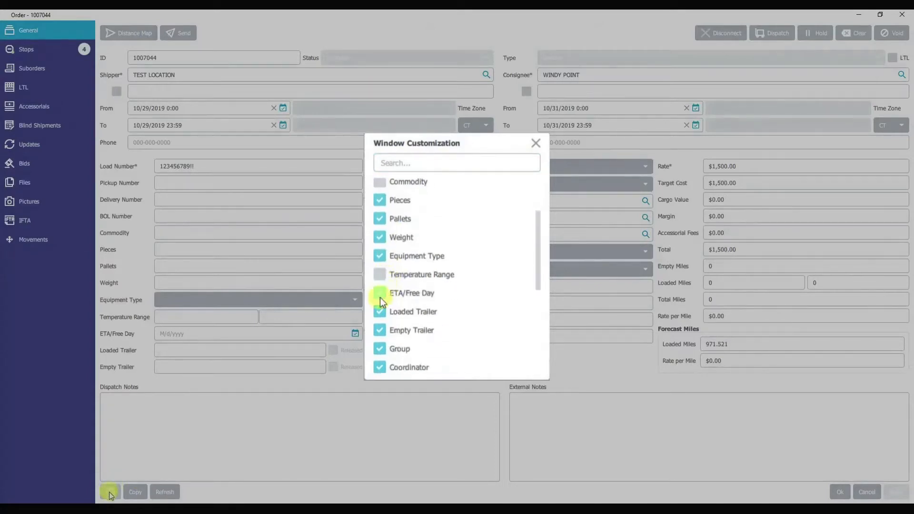
click(383, 294)
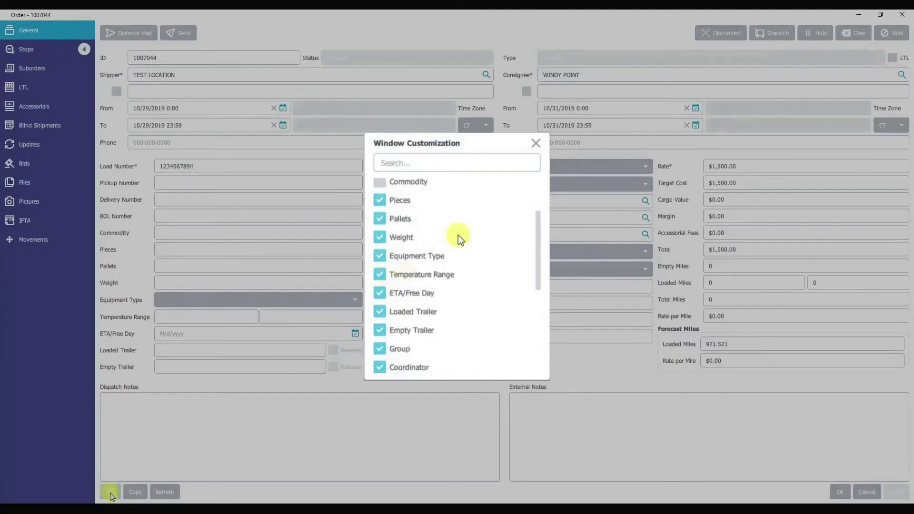
click(535, 144)
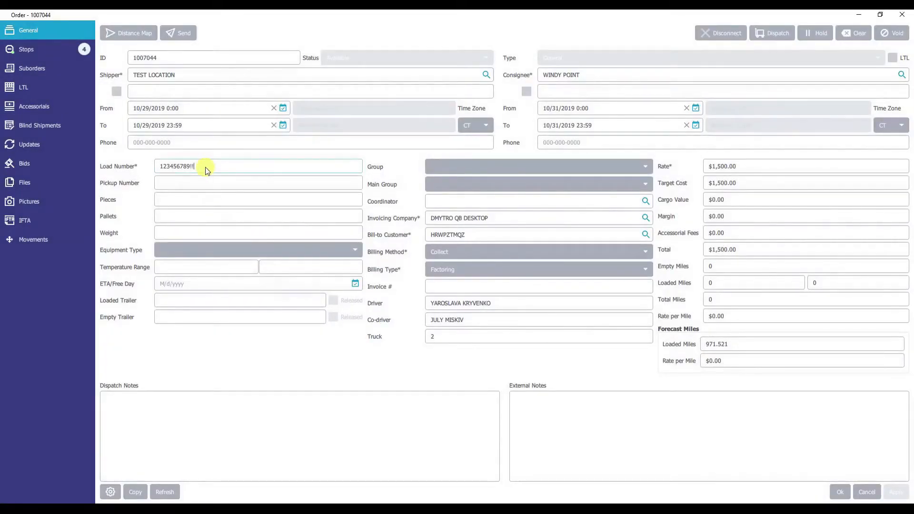
key(BackSpace)
click(307, 187)
click(135, 419)
click(564, 418)
click(486, 414)
Start dispatching the order and include the SHIPPER BMZHUSMTO stop, leaving the MERCHANT STREET stop unselected
click(775, 32)
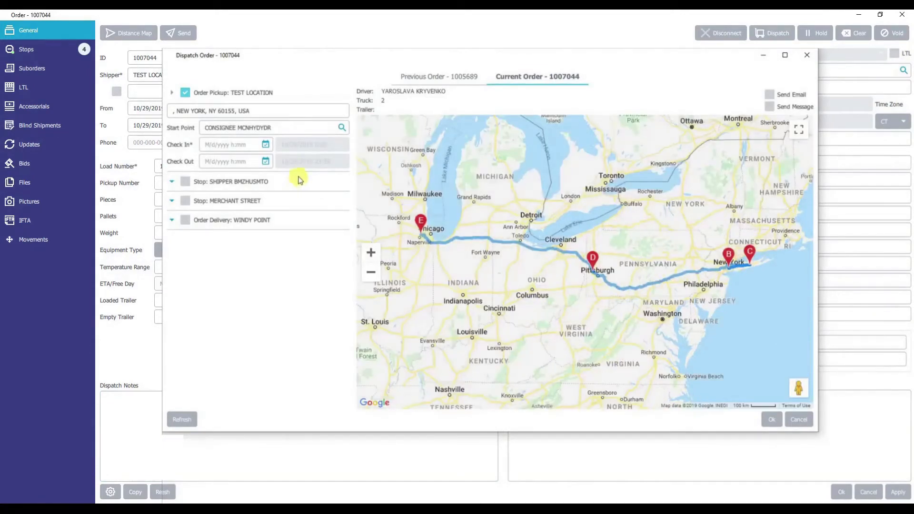
click(186, 182)
click(185, 254)
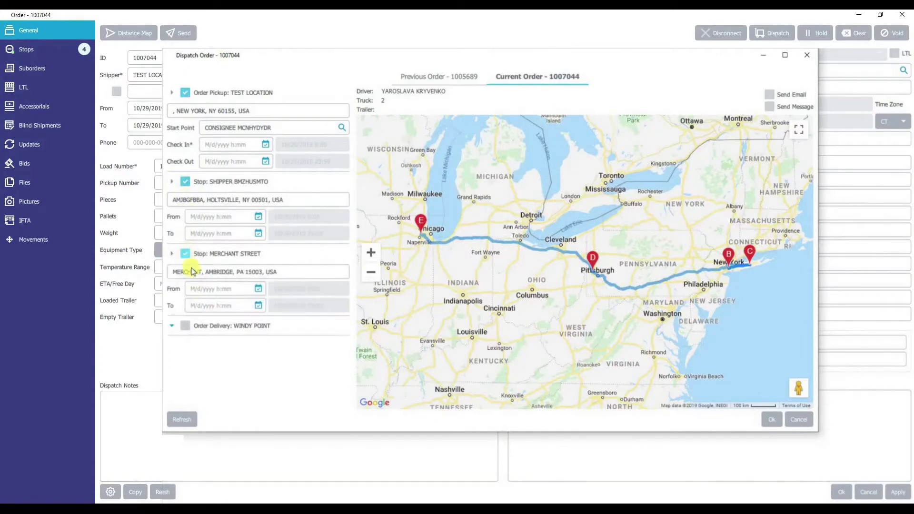
click(186, 254)
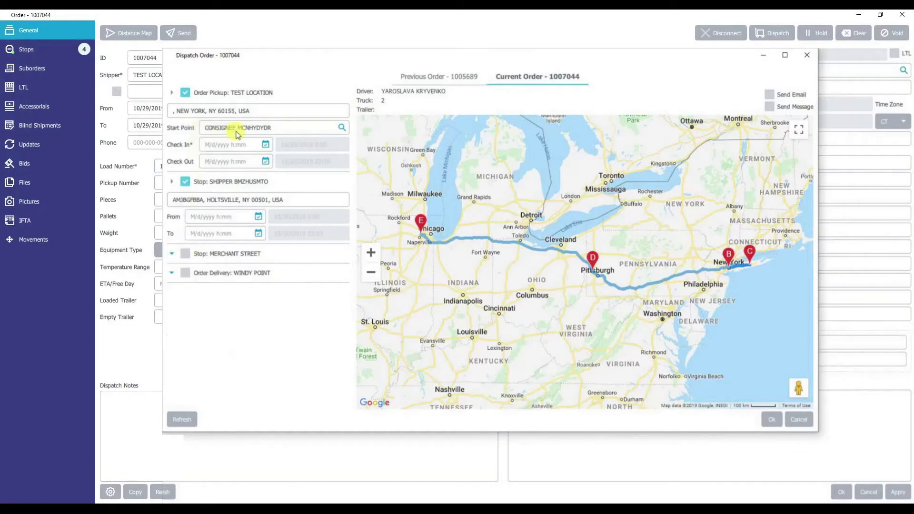
Set the order pickup's check-in to 10/29/2019 0:00 and its check-out to 10/29/2019 23:59
click(265, 147)
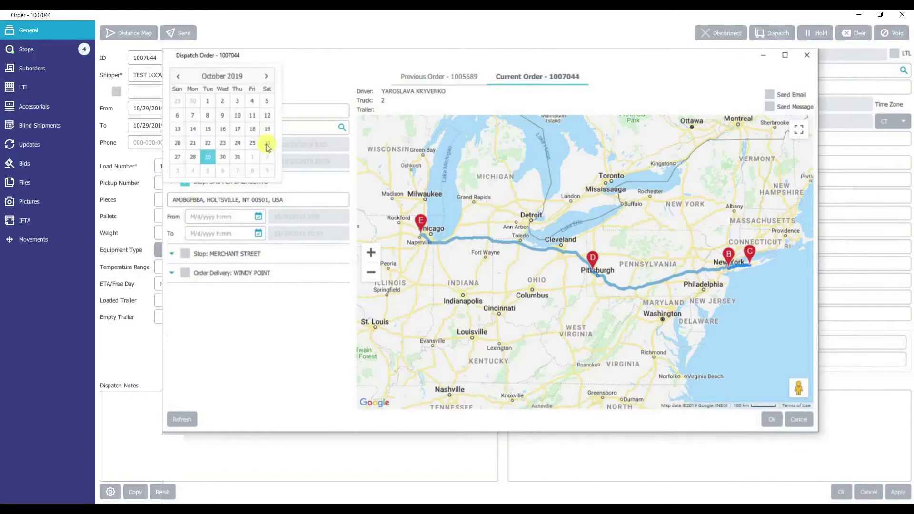
click(208, 159)
click(215, 164)
click(214, 160)
Set the SHIPPER BMZHUSMTO stop's times from 10/29/2019 0:00 to 10/29/2019 23:59
click(258, 217)
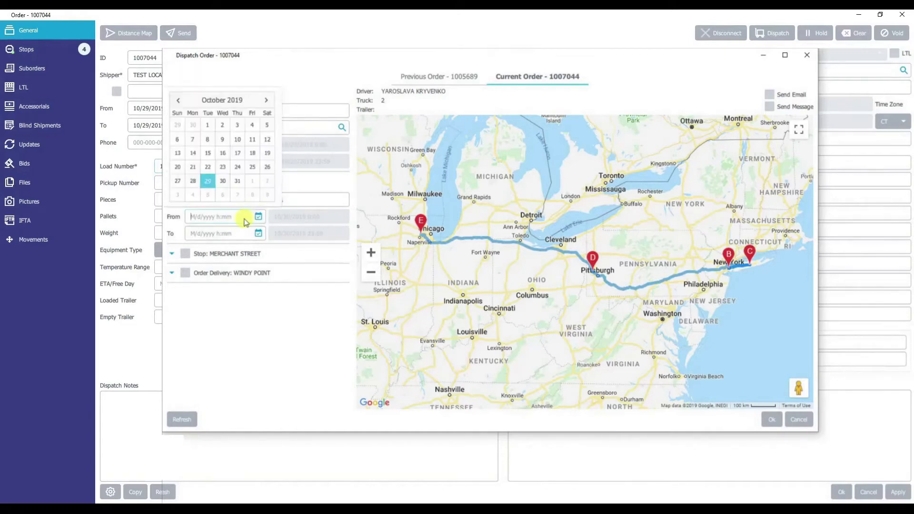
click(208, 180)
click(258, 233)
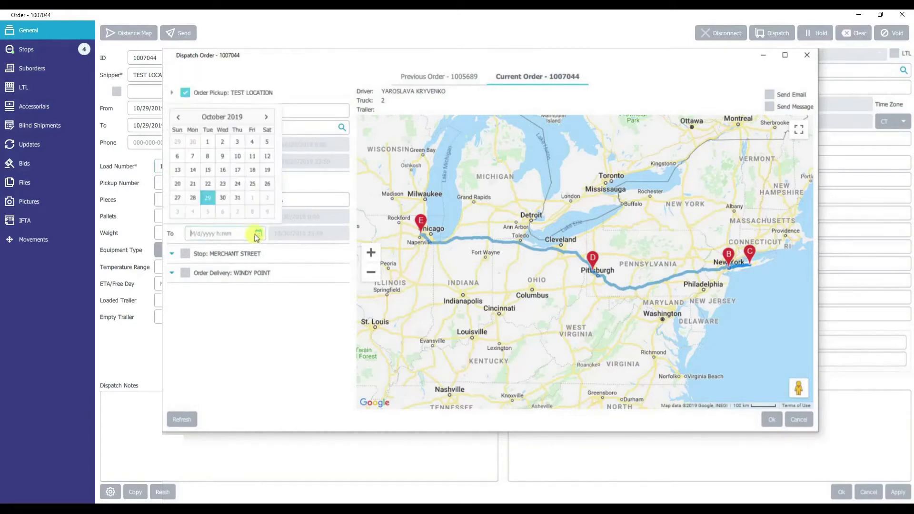
click(208, 206)
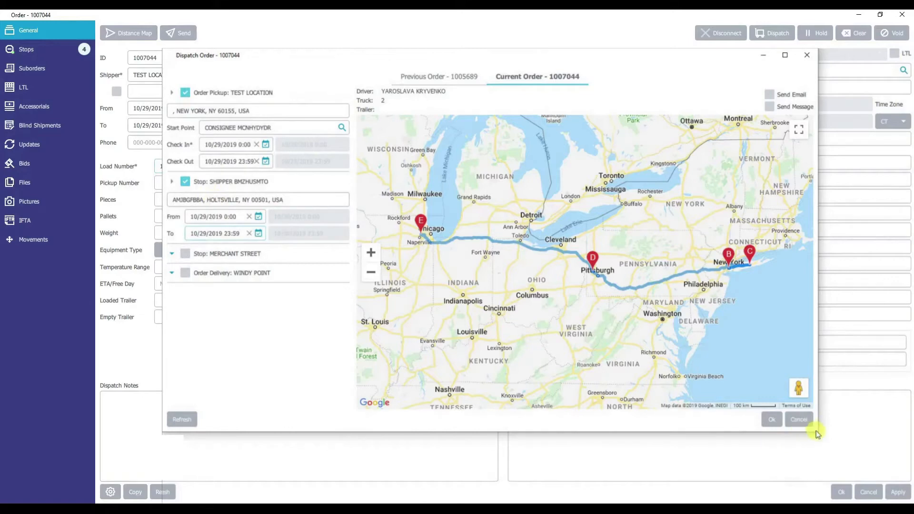
Confirm the dispatch of the pickup and the selected stop, and close the order
drag(816, 429, 889, 473)
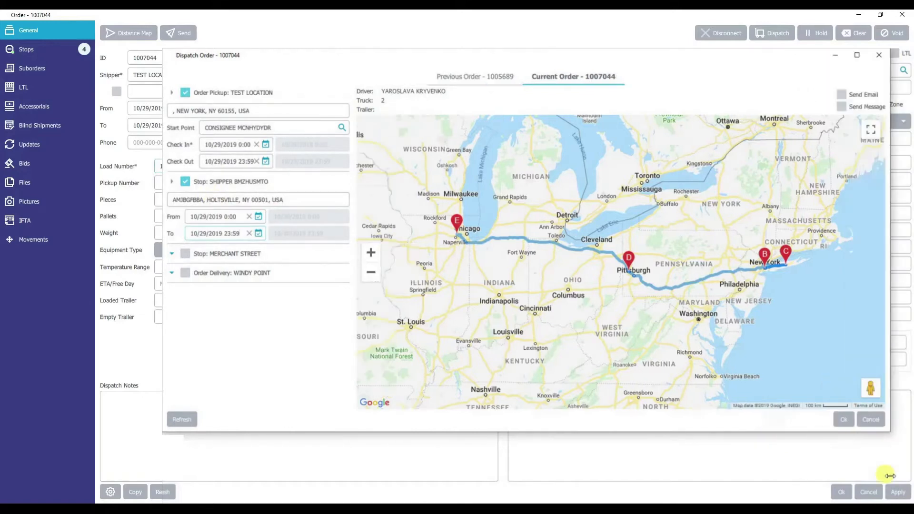
drag(831, 434, 830, 461)
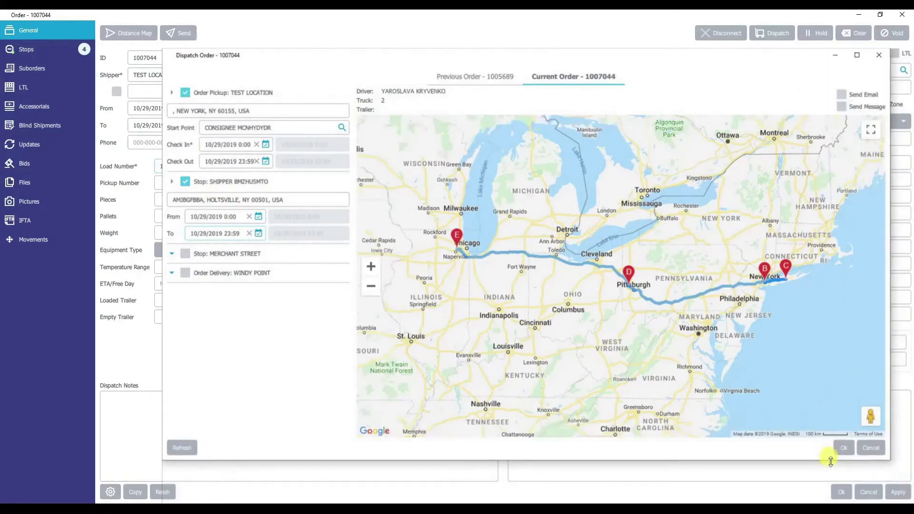
click(845, 449)
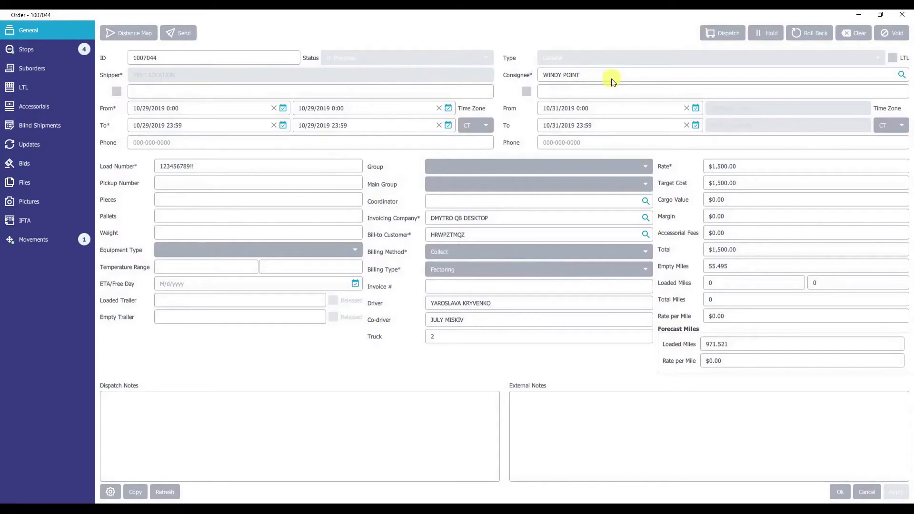
click(901, 17)
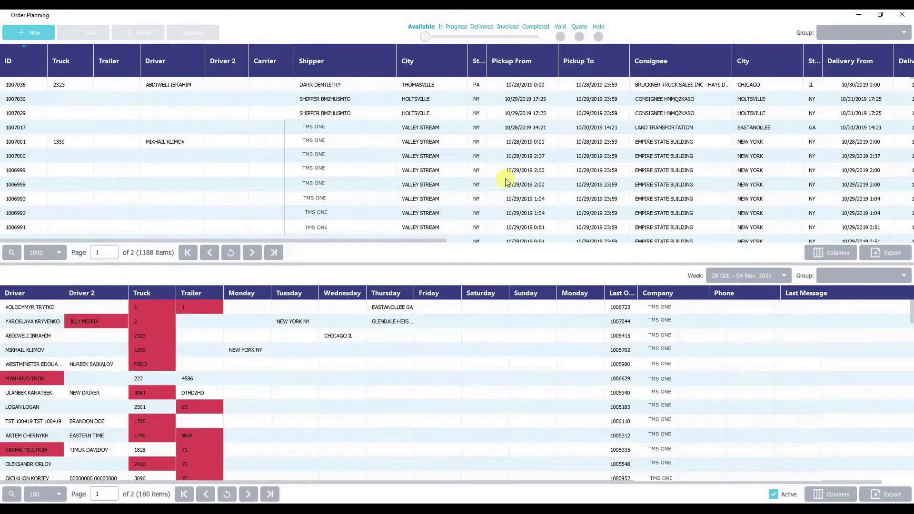
Switch the order list to In Progress and add the Last Dispatched Stop column
click(459, 37)
click(831, 252)
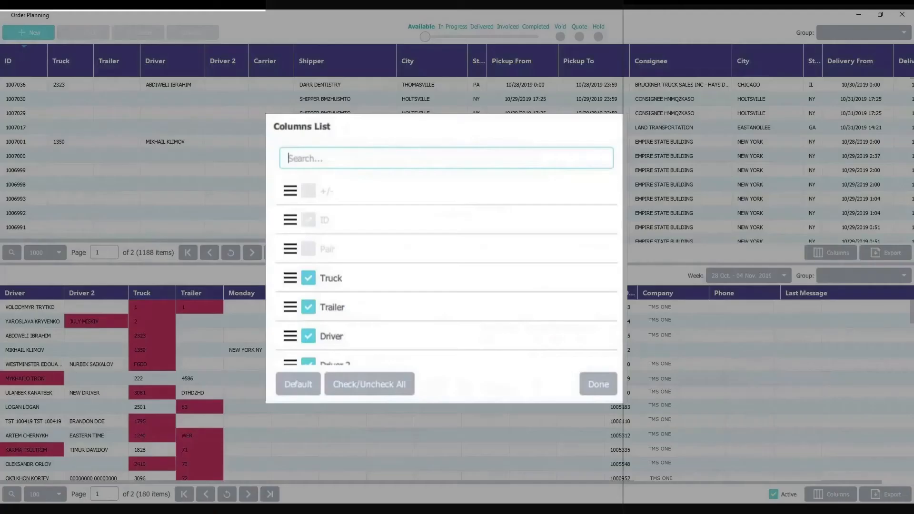
scroll(430, 291, down, 4)
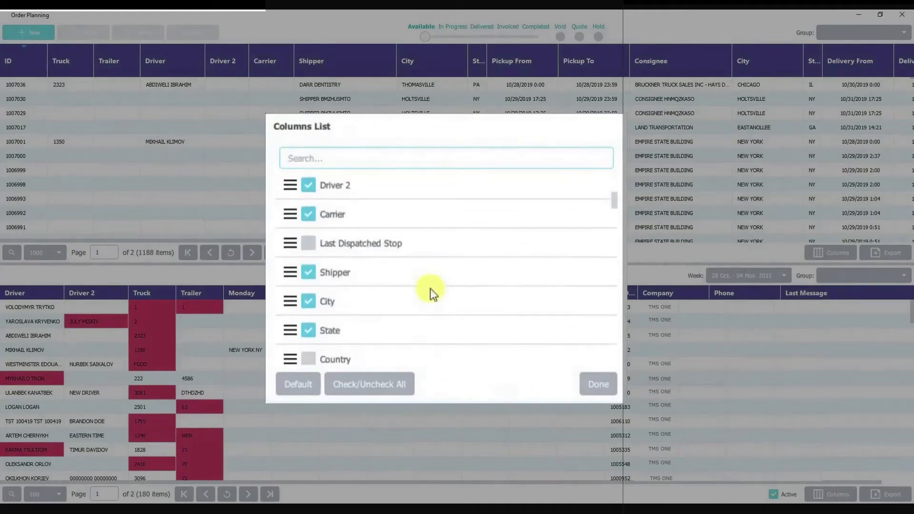
click(309, 238)
click(595, 387)
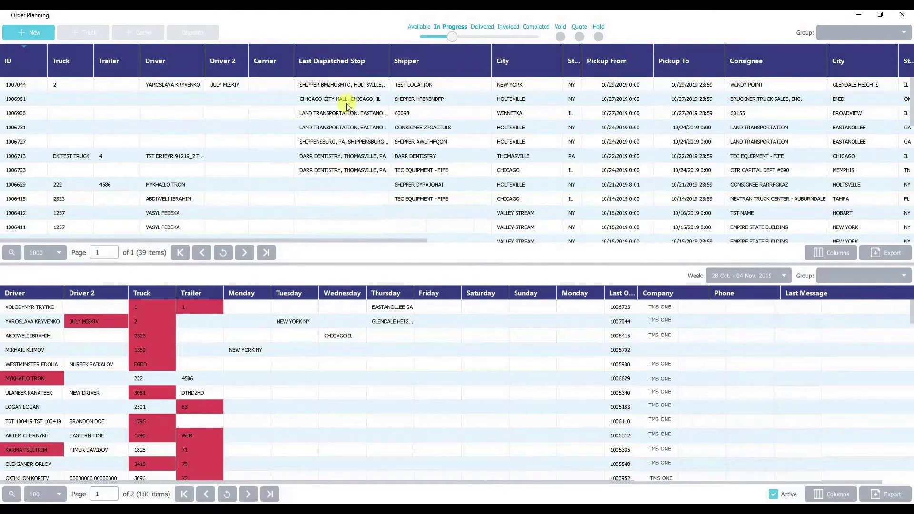
Show the Completed orders and open the one last dispatched to DARR DENTISTRY
click(534, 36)
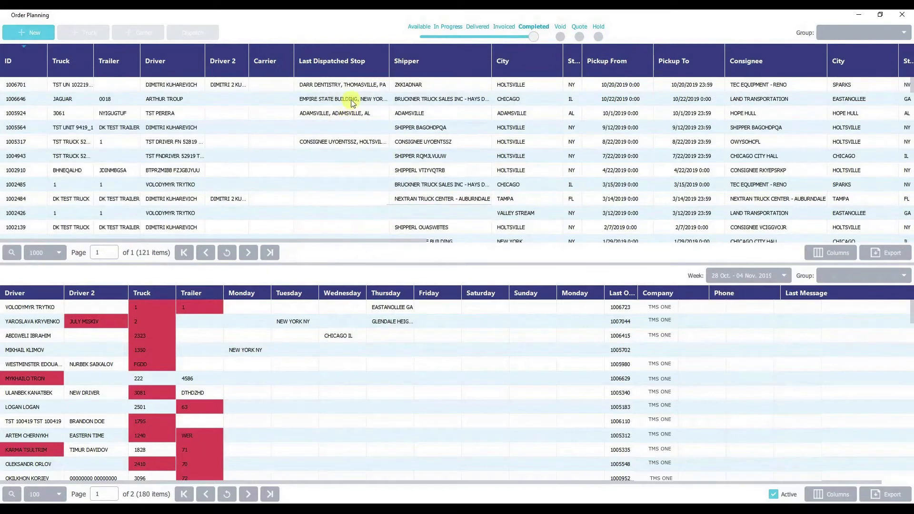
click(347, 88)
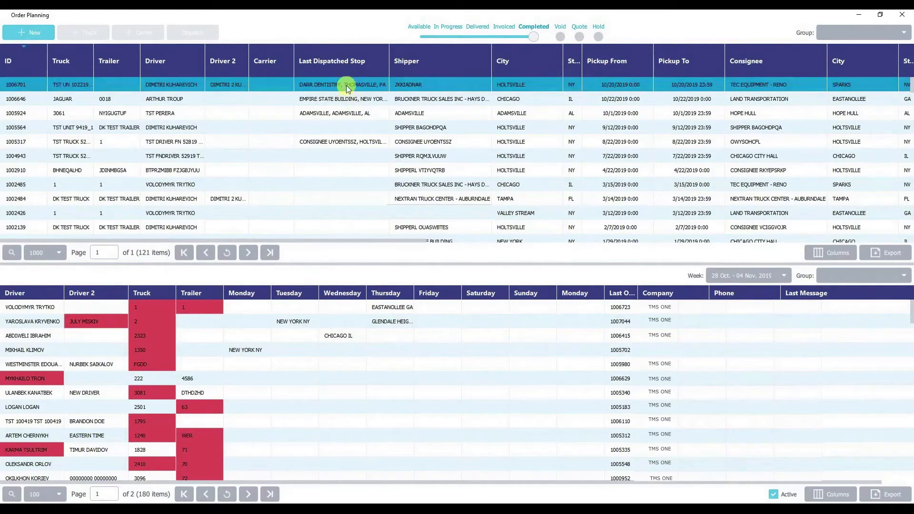
double_click(347, 85)
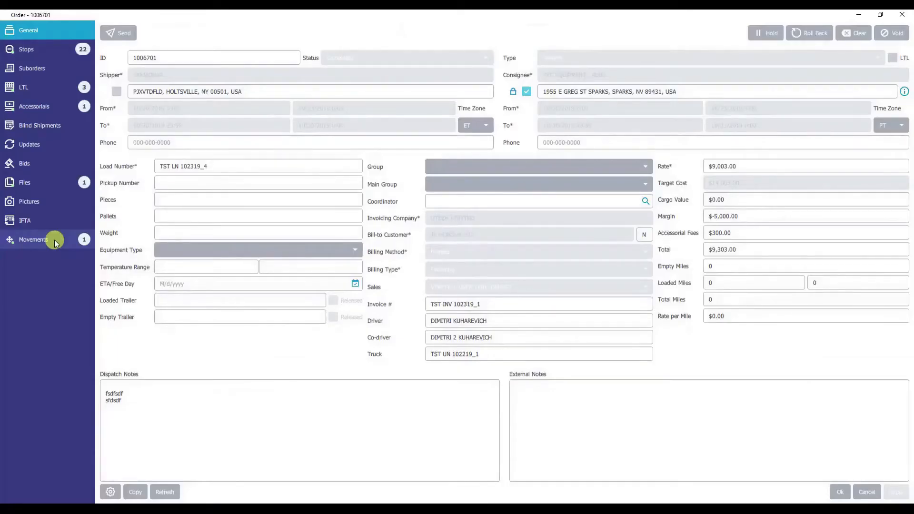
Examine the editable target cost, driver, truck and trailer of the order's movement, and close the order without changes
click(55, 240)
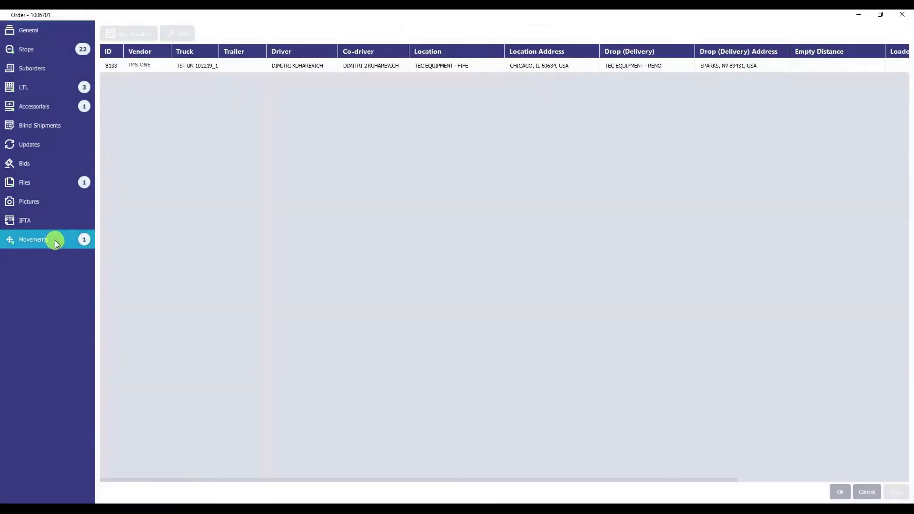
click(184, 67)
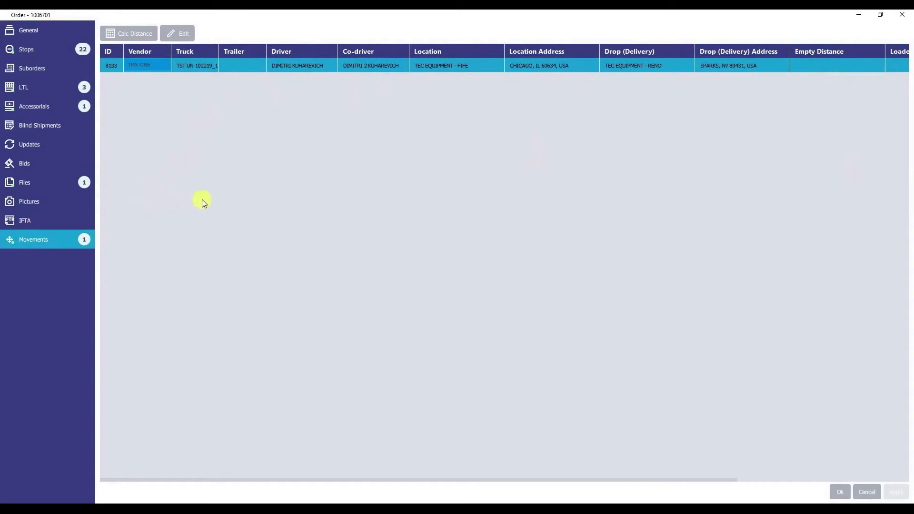
click(177, 33)
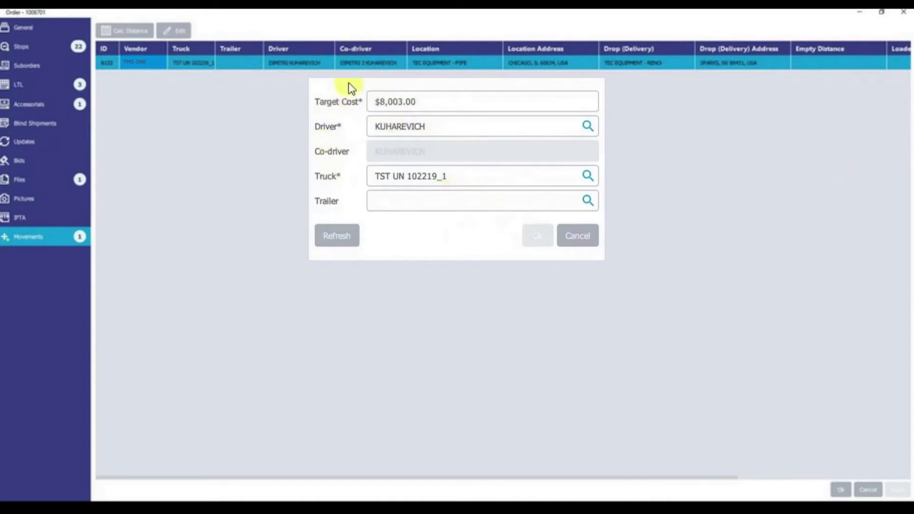
click(583, 237)
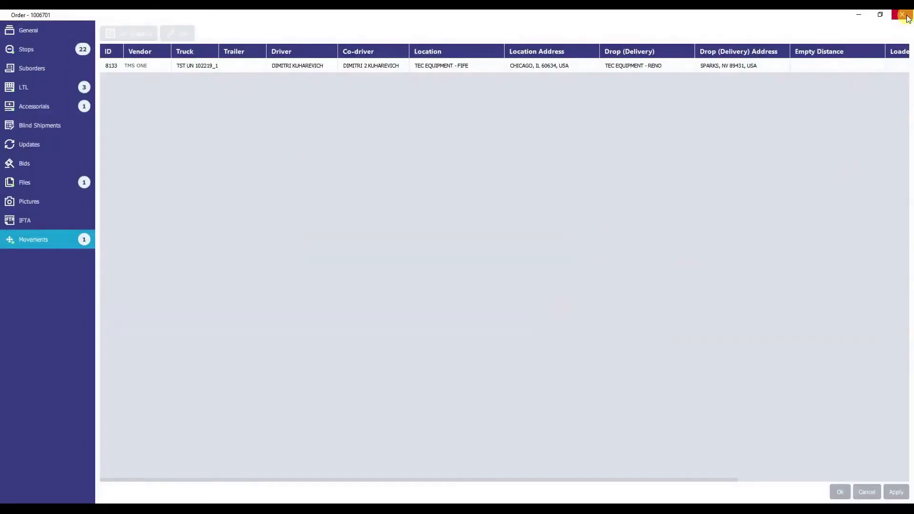
click(902, 15)
Open the Users list and the record of the user with ID 1
click(457, 268)
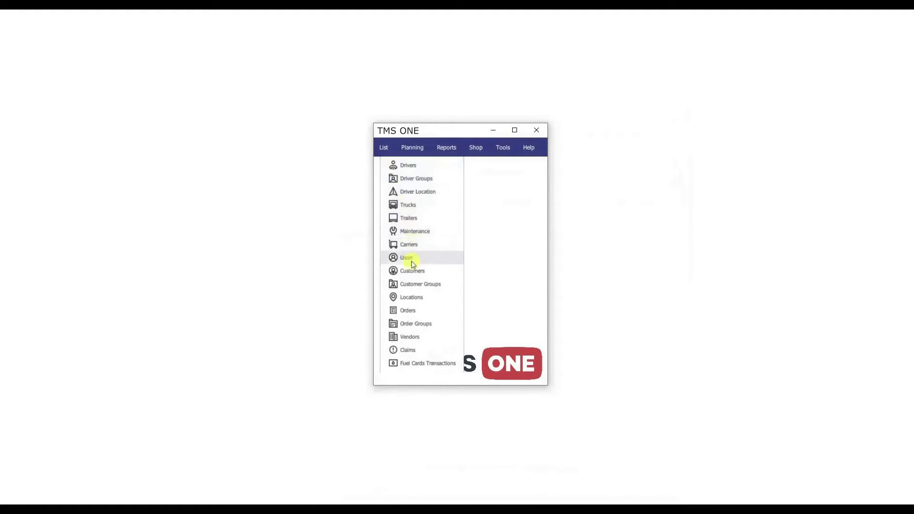
click(408, 257)
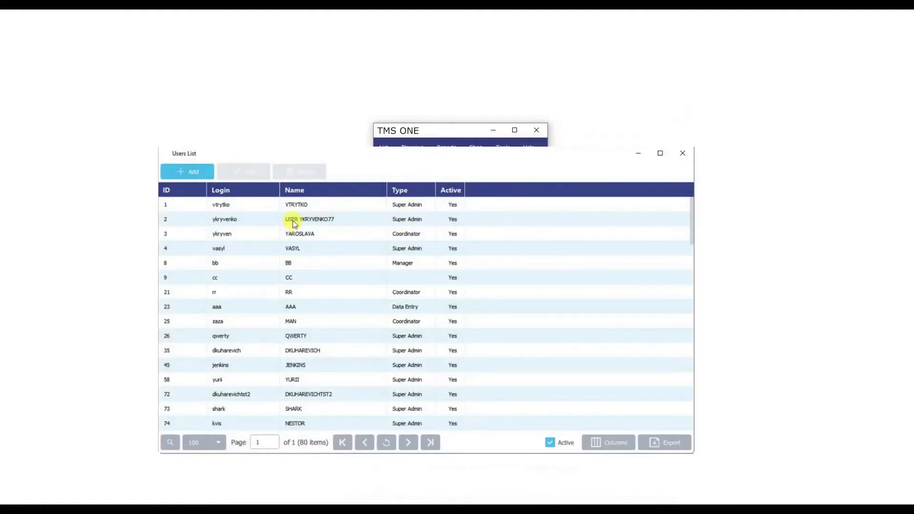
click(305, 208)
double_click(306, 209)
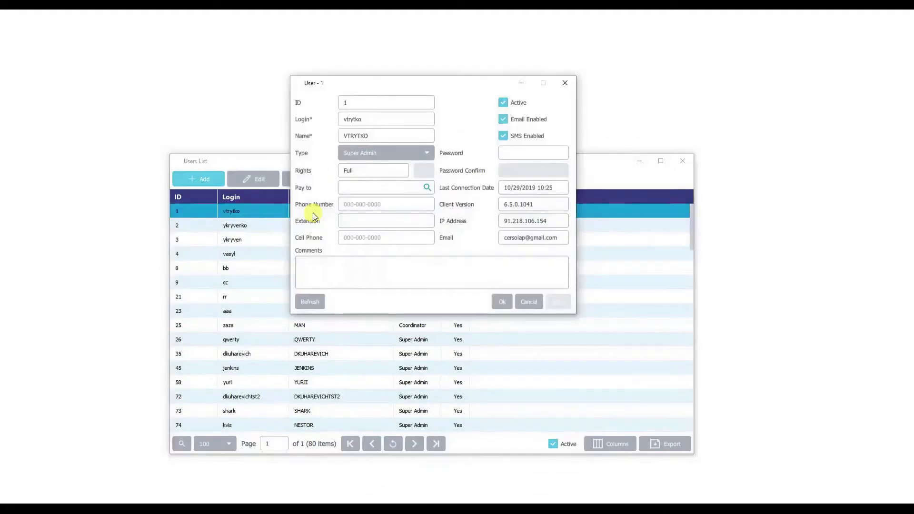
Change the user's type to Safety and open the selection of individual rights
click(407, 155)
click(402, 176)
click(423, 171)
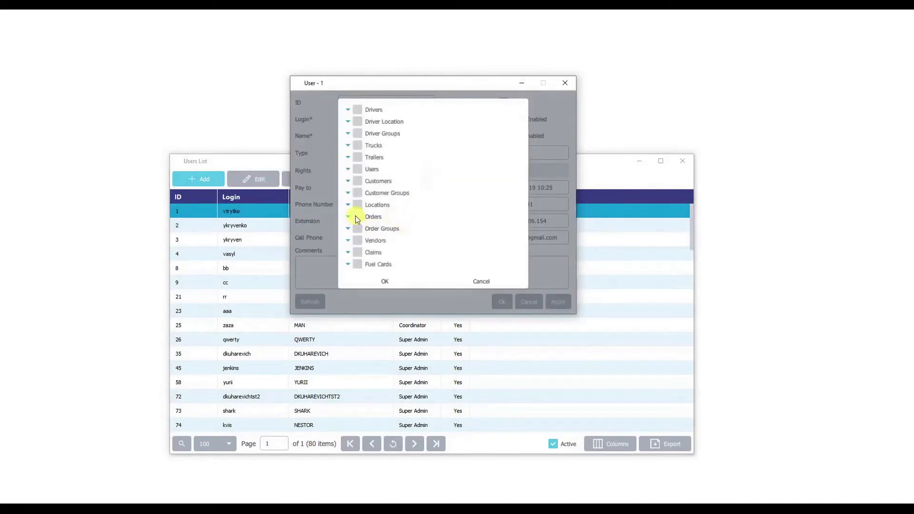
Tick the Orders rights, examine them through Edit Final Data, and cancel the rights selection
click(348, 217)
scroll(361, 224, down, 5)
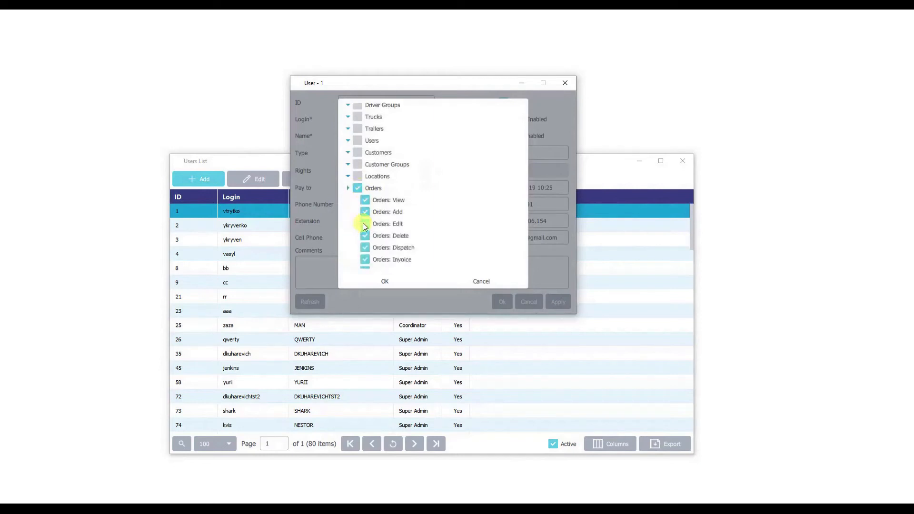
scroll(364, 226, down, 2)
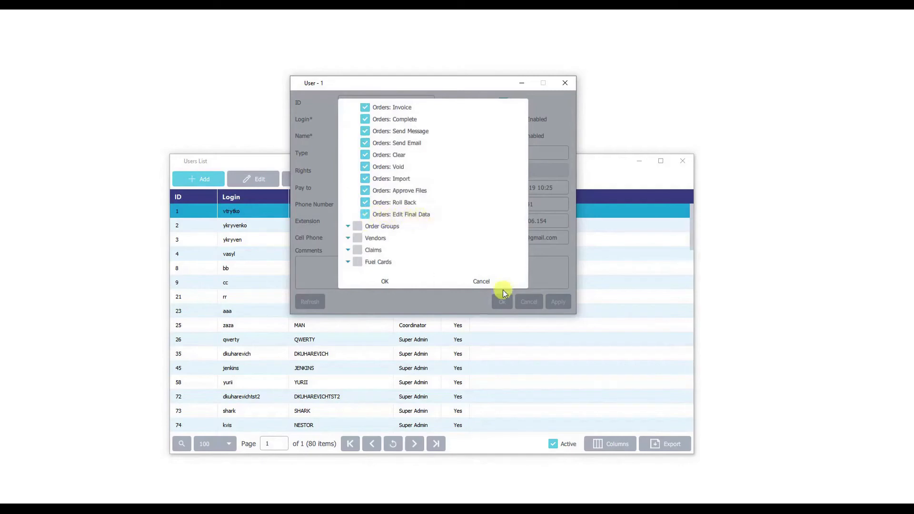
click(493, 281)
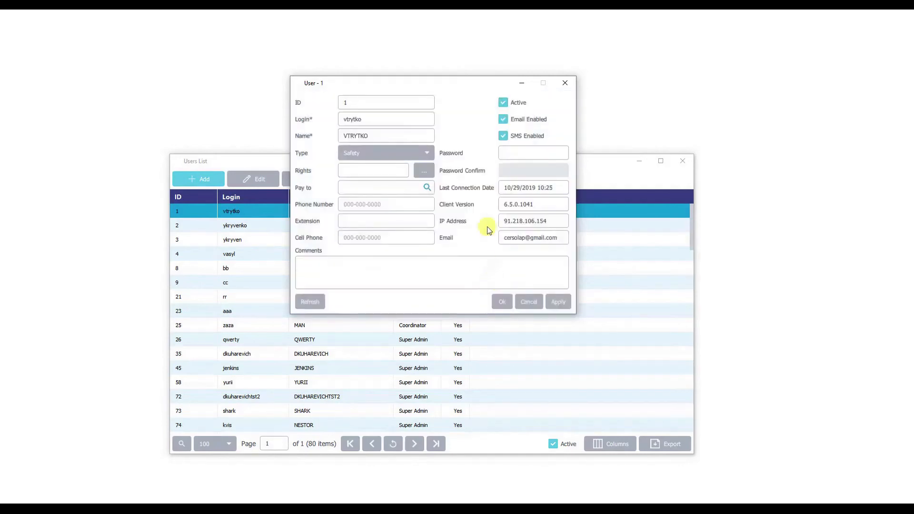
Close the user record without saving its changes and close the Users list
click(563, 87)
click(484, 216)
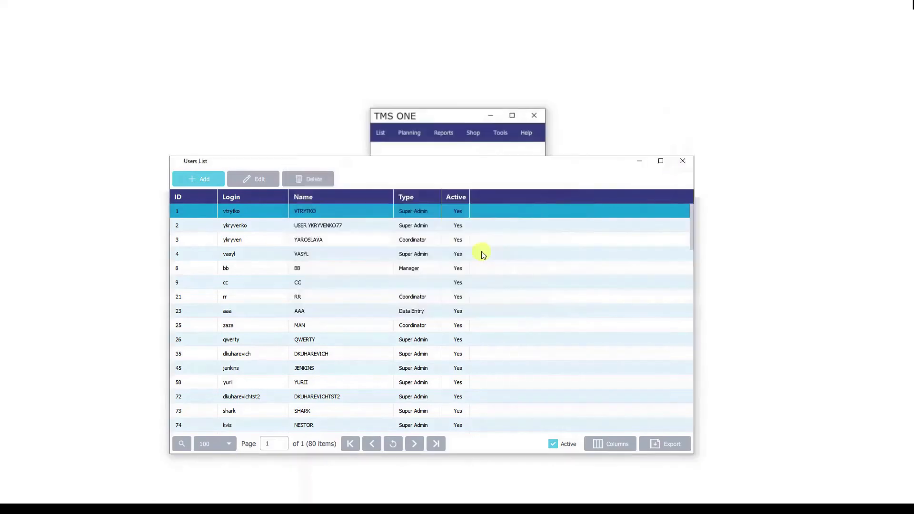
click(689, 164)
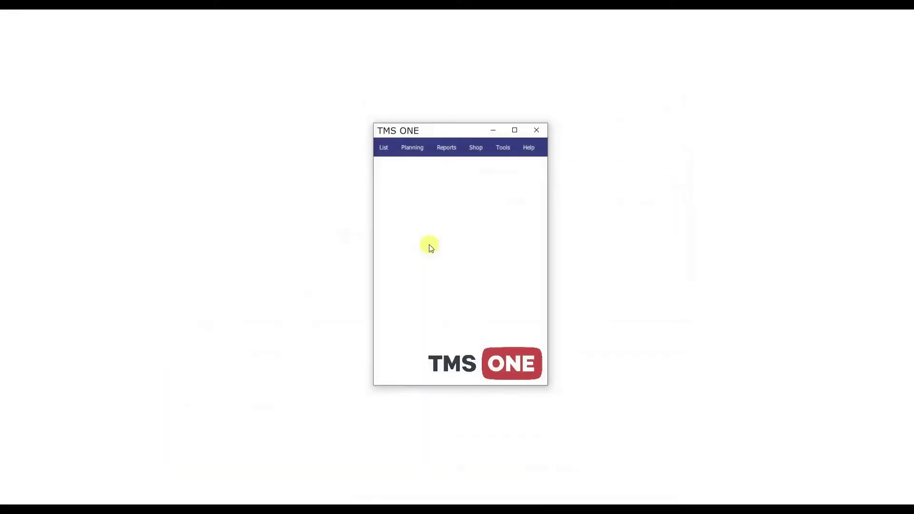
Open the Preferences and show the Accounting settings down to the Settlements options
click(503, 147)
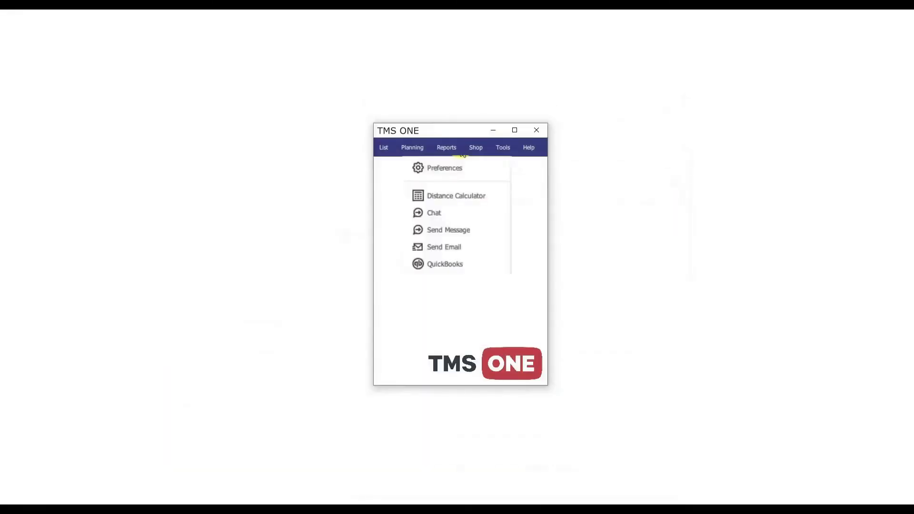
click(446, 172)
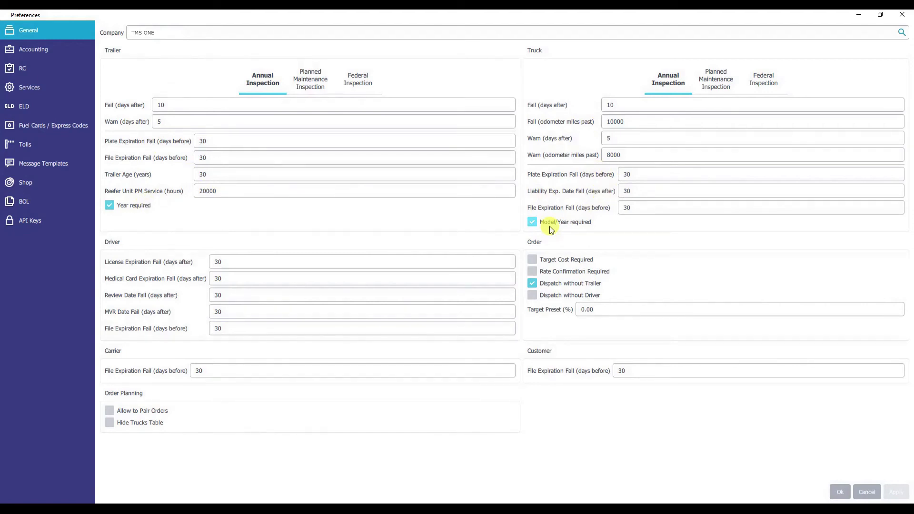
click(47, 52)
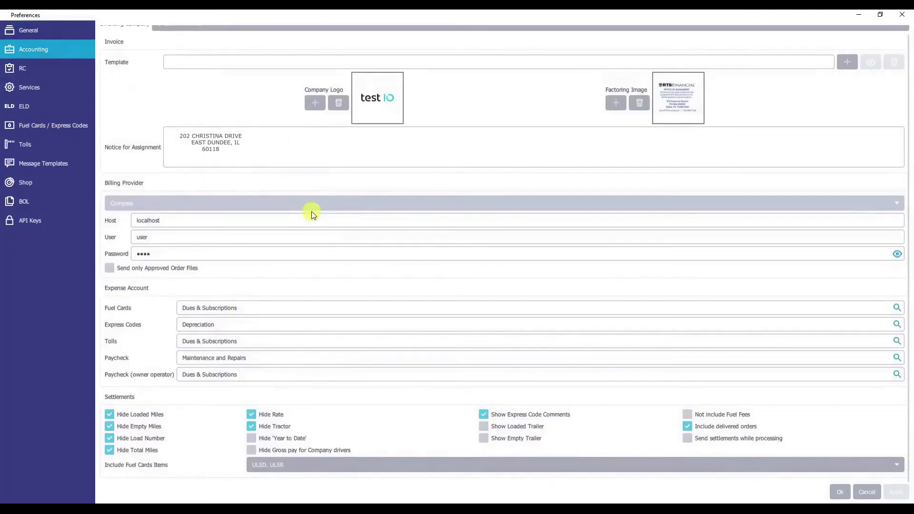
Toggle the Hide Empty Miles, Hide Load Number and Show Loaded Trailer settlement options, and close the Preferences
click(110, 426)
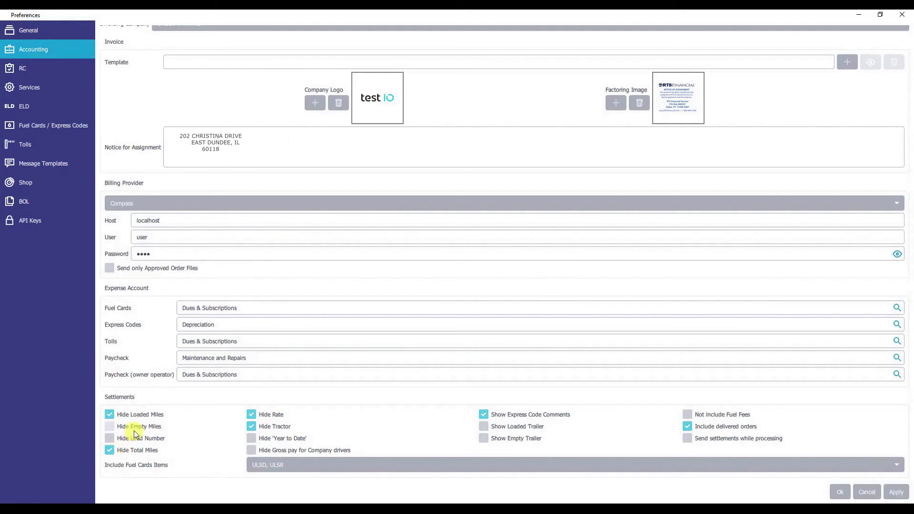
click(110, 427)
click(109, 440)
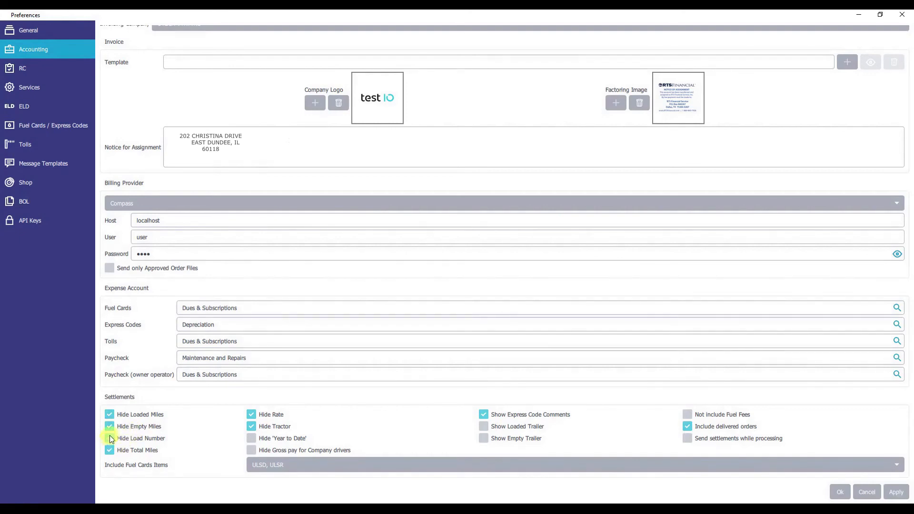
click(484, 427)
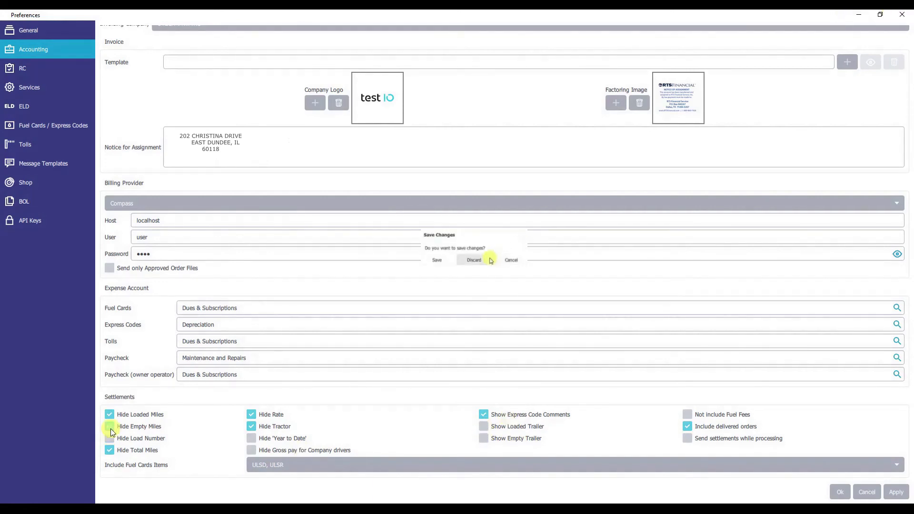
click(490, 260)
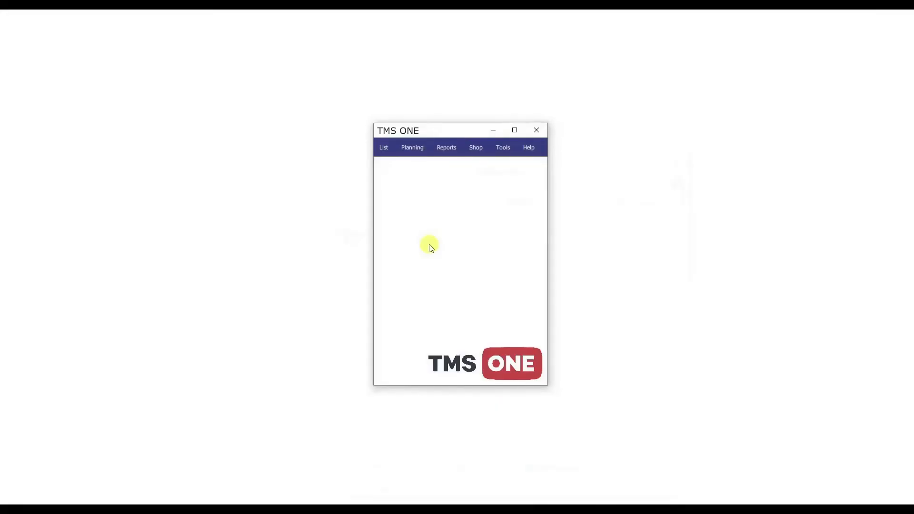
Open a new email with Send Email and add all drivers as its contacts
click(503, 147)
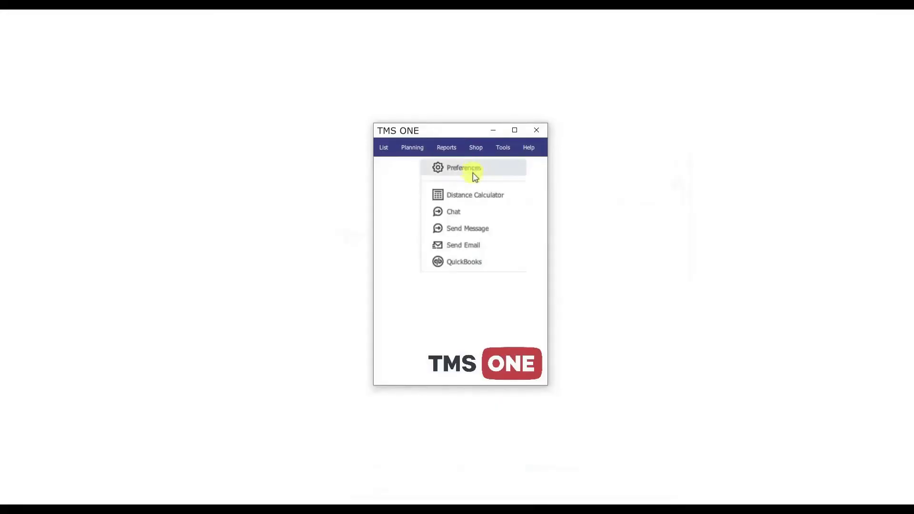
click(478, 246)
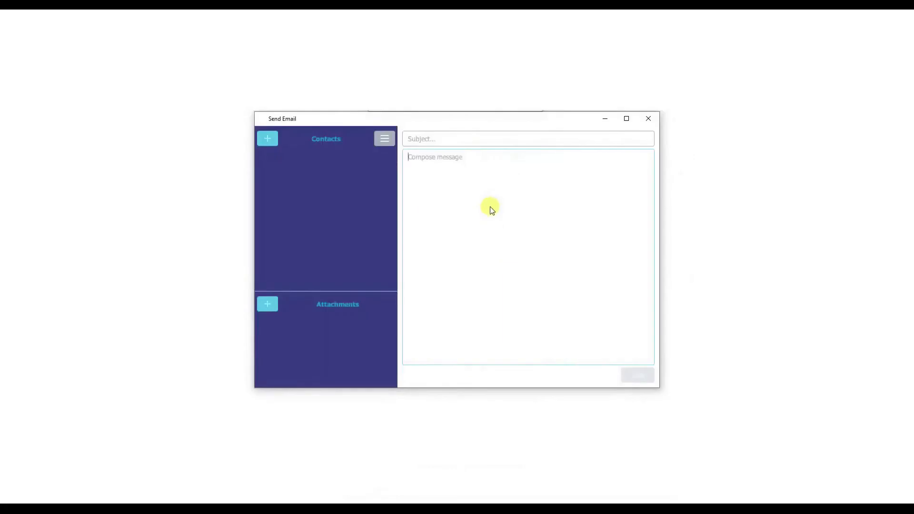
click(275, 140)
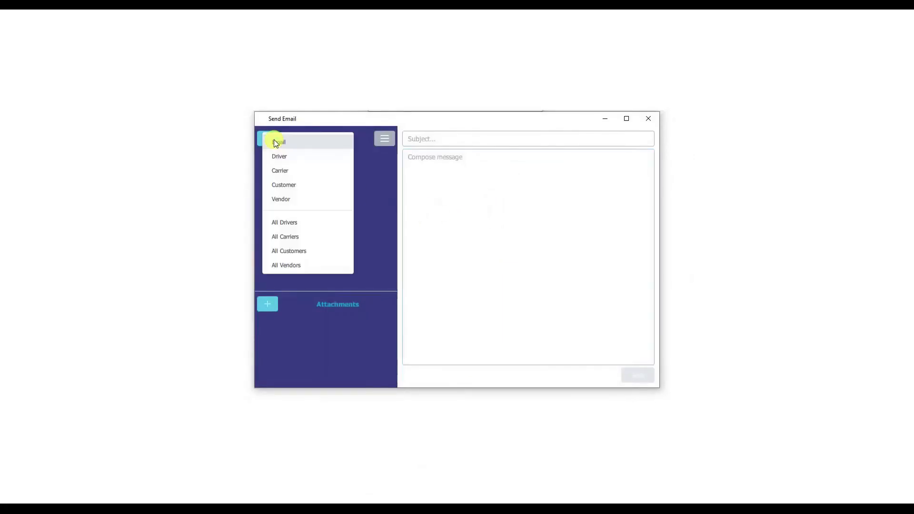
click(300, 223)
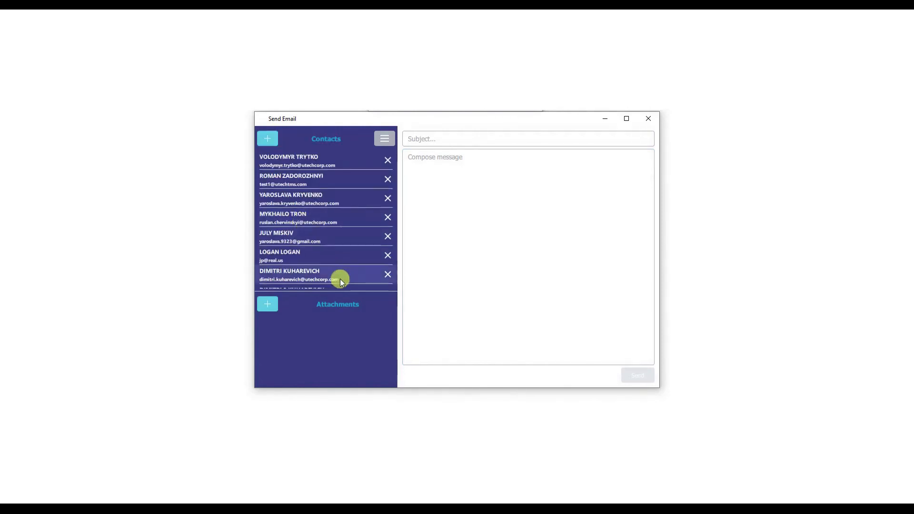
Enter "test" as both the email's subject and message, and look through the list of added contacts
click(435, 141)
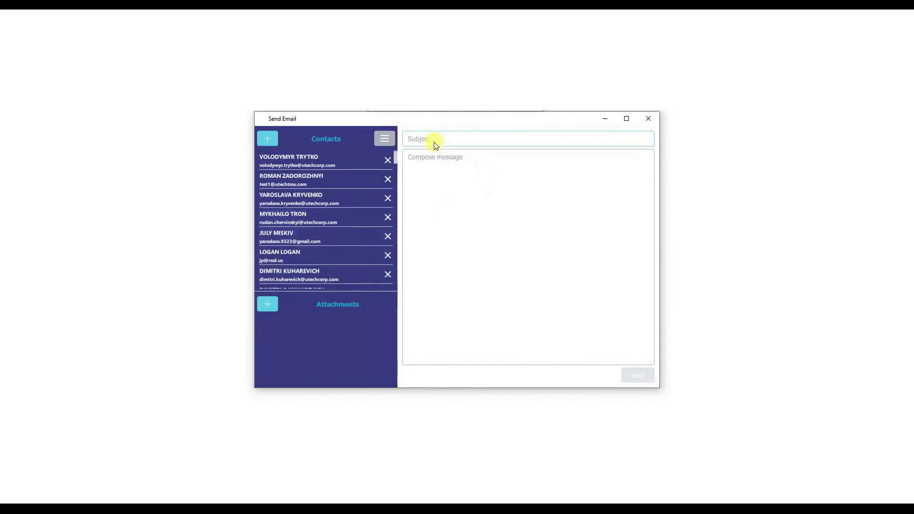
text(test)
click(445, 172)
text(test)
scroll(353, 210, down, 5)
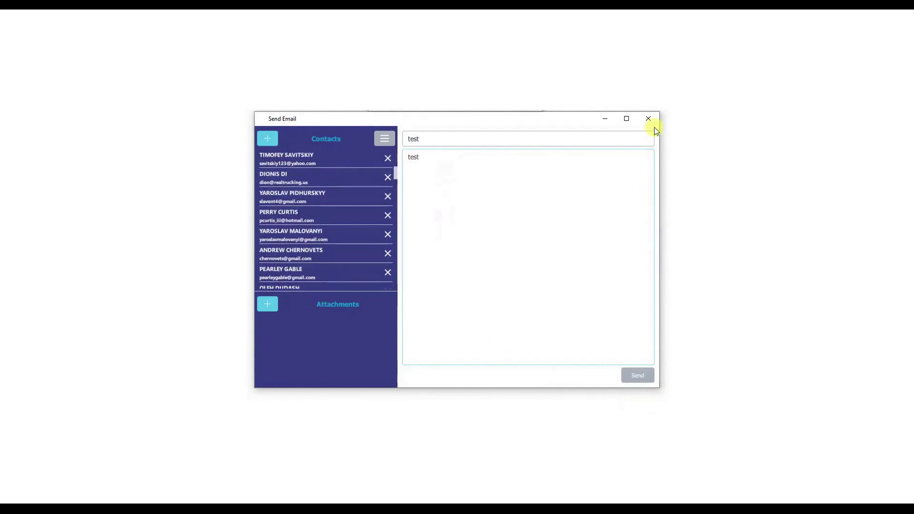